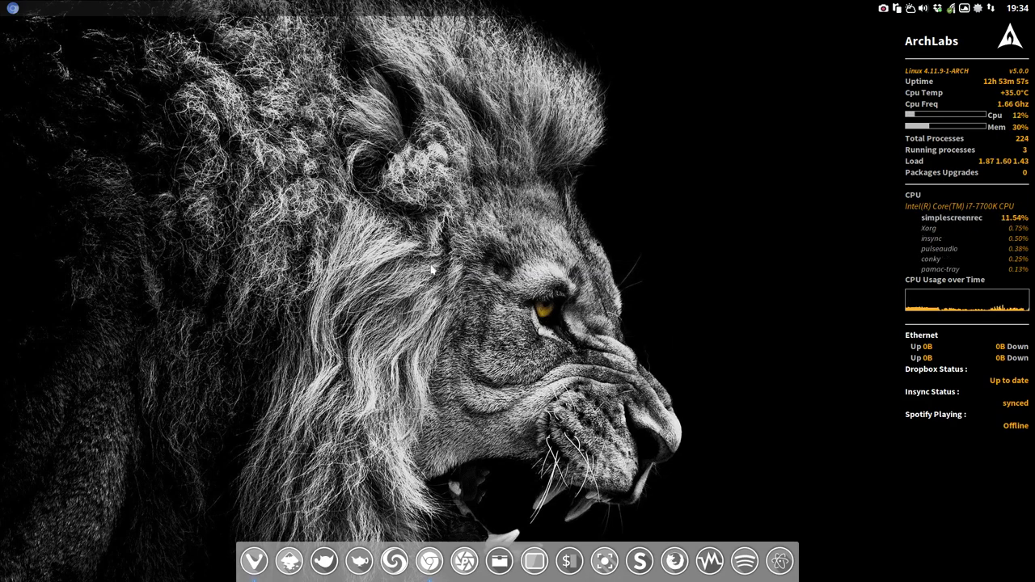
# Open Xfce4 Appearance on its Icons tab, Sardi Mono current, and move it to the upper right.
pyautogui.press('super+t')
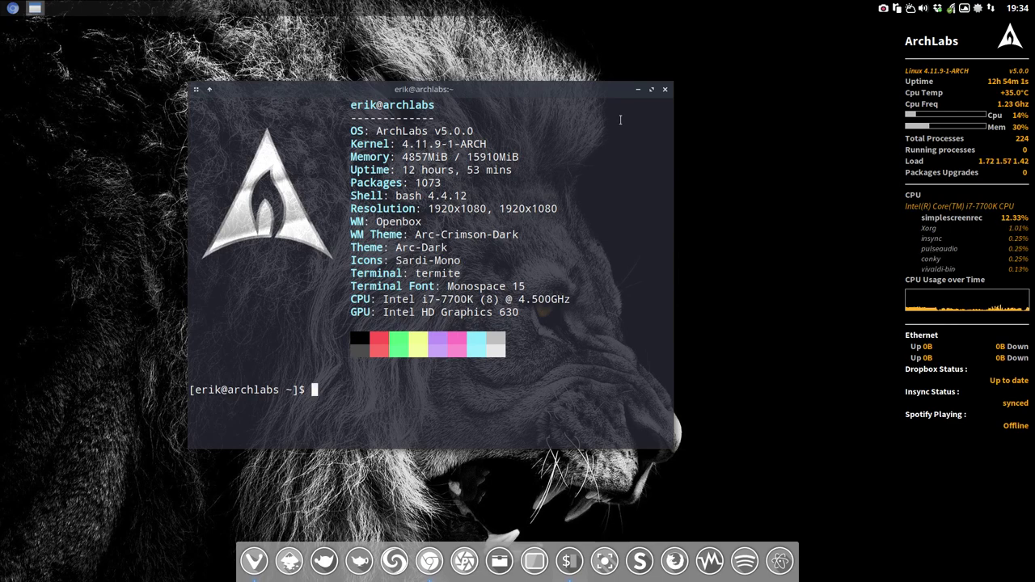
pyautogui.click(664, 89)
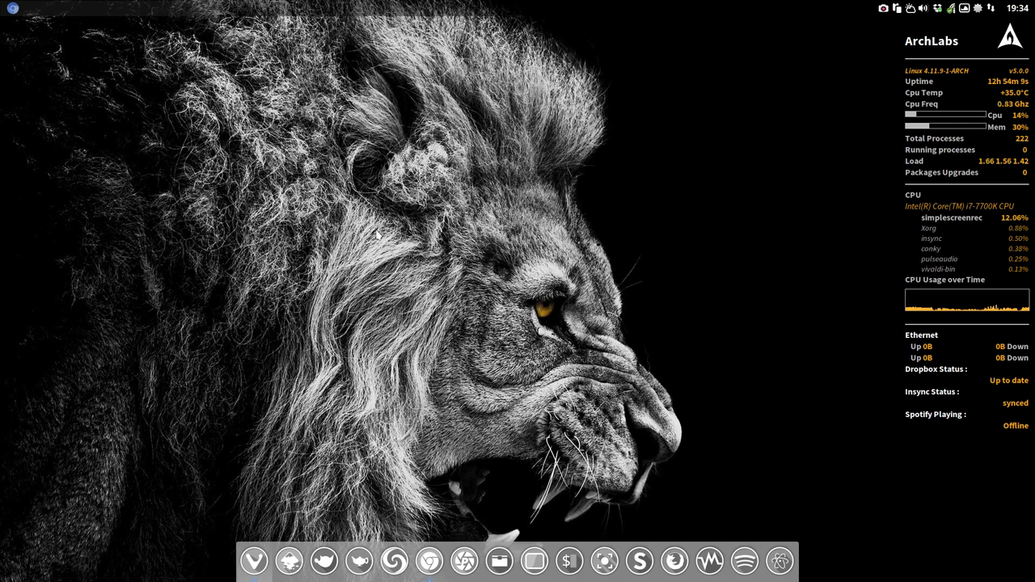
pyautogui.rightClick(377, 61)
pyautogui.moveTo(418, 300)
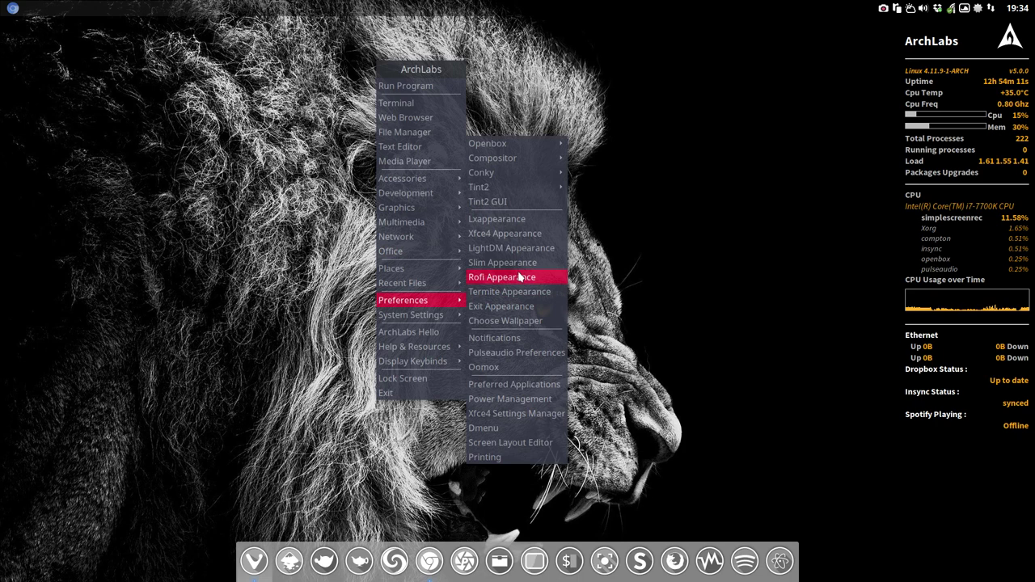
pyautogui.click(521, 233)
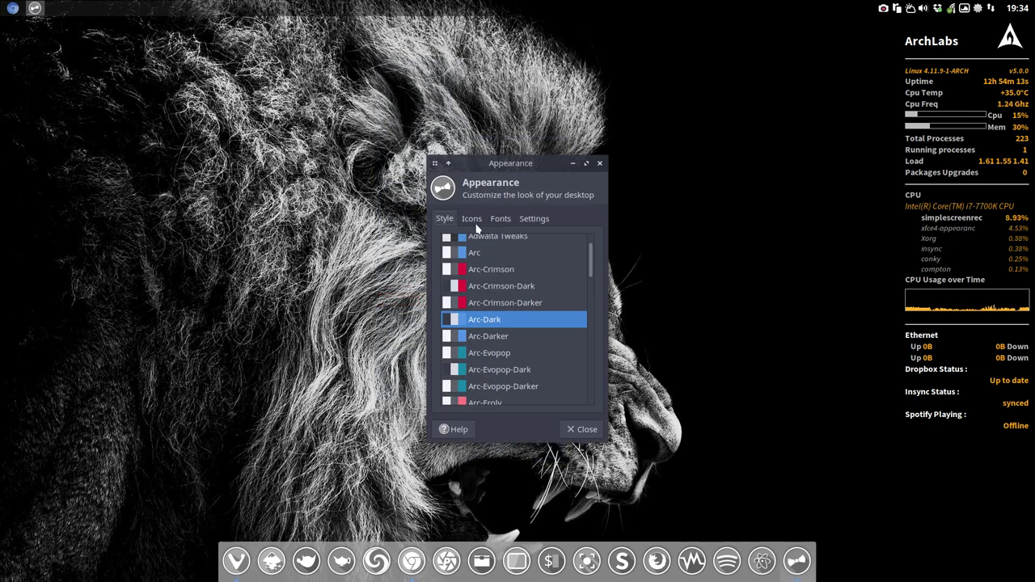
pyautogui.hotkey('ctrl', 'pagedown')
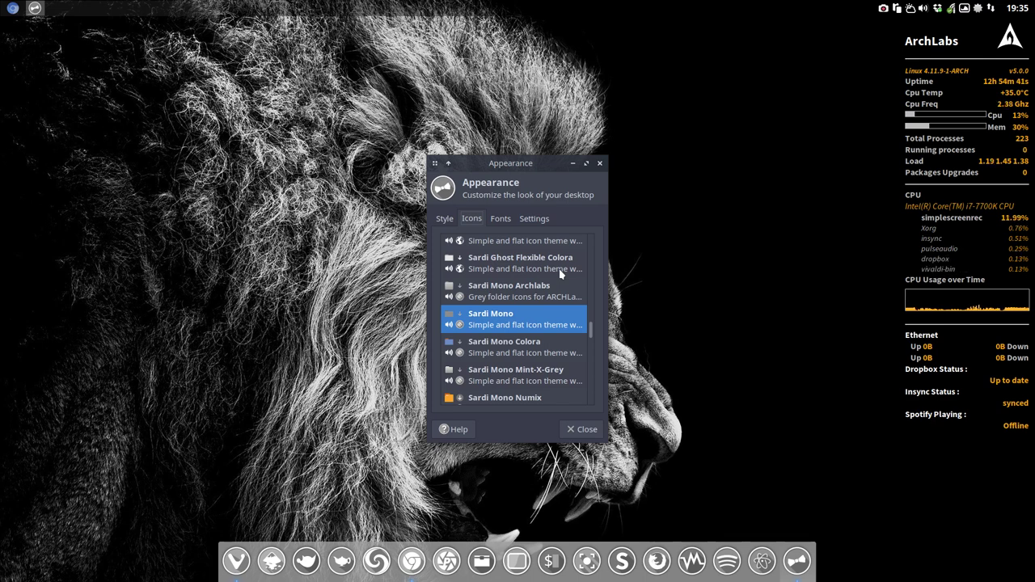
pyautogui.moveTo(529, 162); pyautogui.dragTo(743, 79)
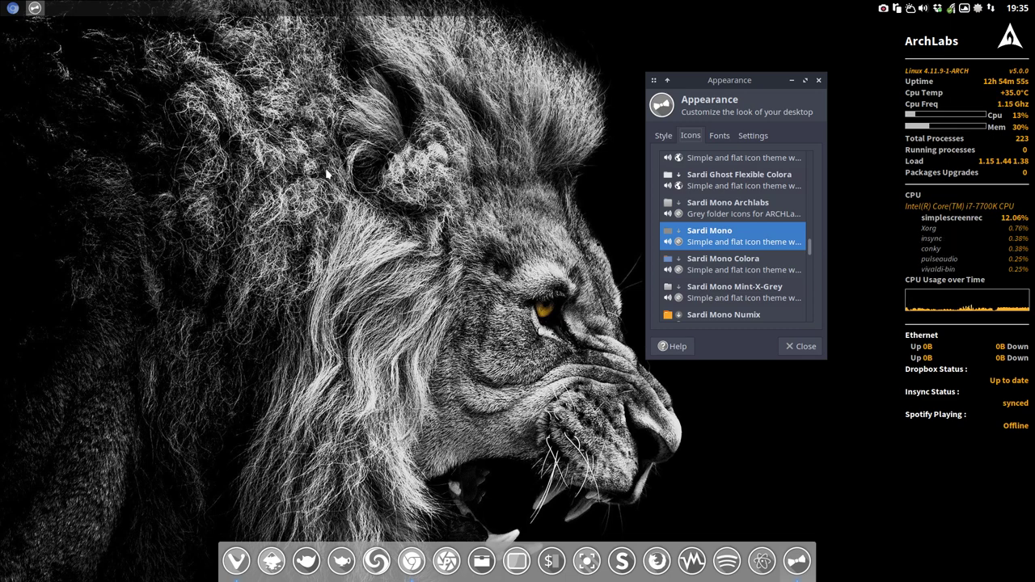
# In a new terminal, search the AUR with 'packer sardi mono mix'.
pyautogui.press('super+t')
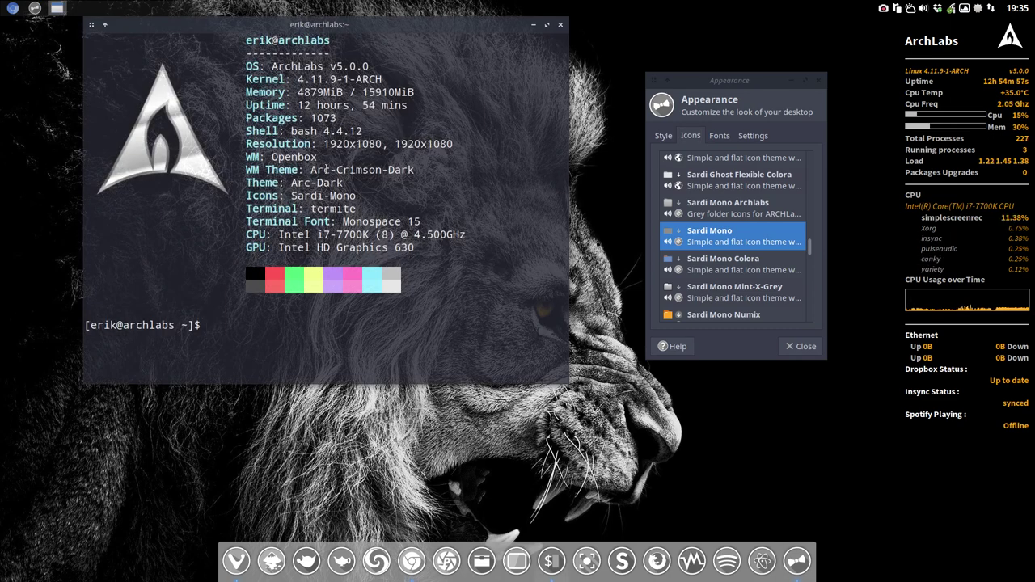
pyautogui.write('packer s')
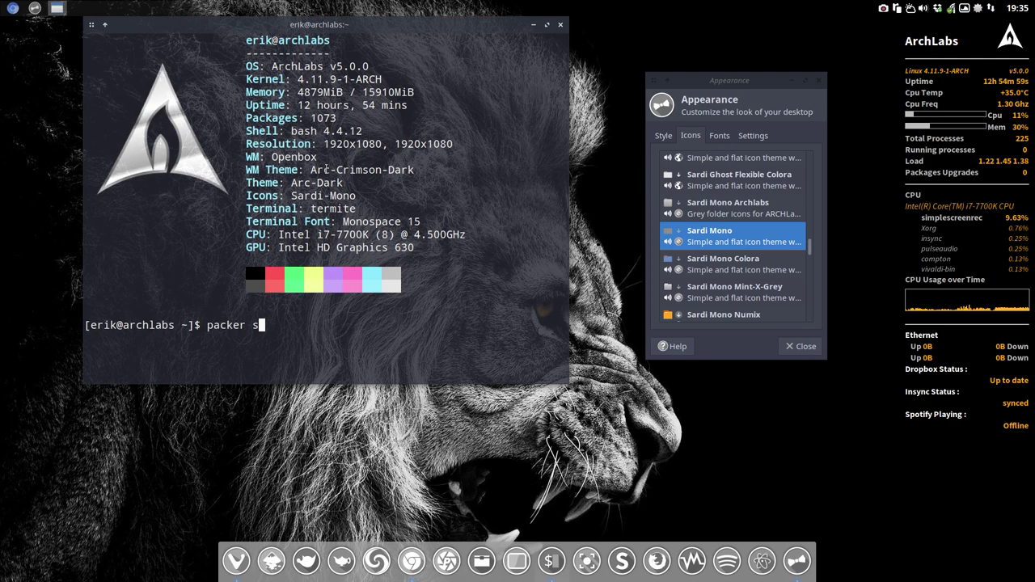
pyautogui.write('ardi fm')
pyautogui.press('BackSpace')
pyautogui.press('BackSpace')
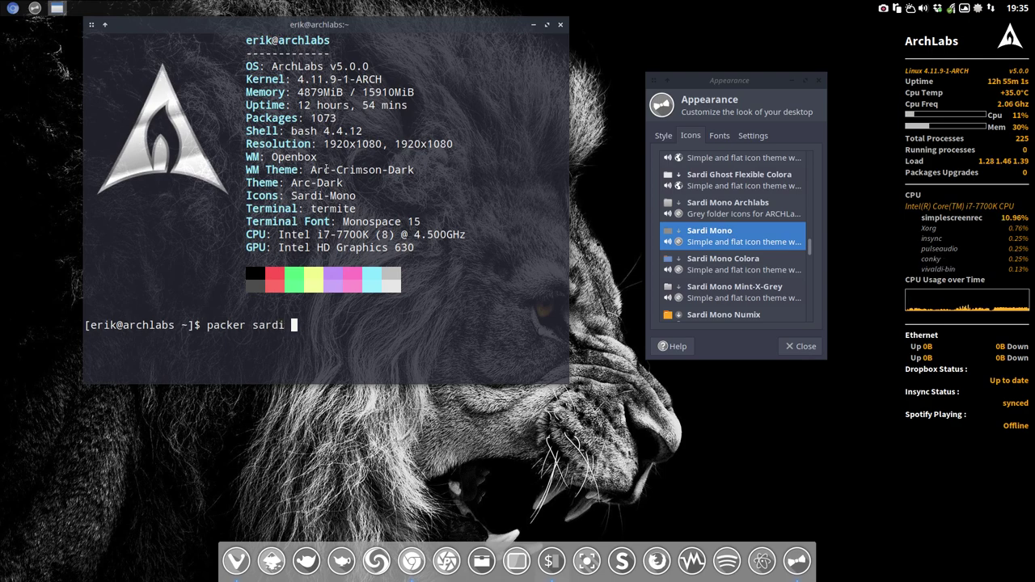
pyautogui.write('mono')
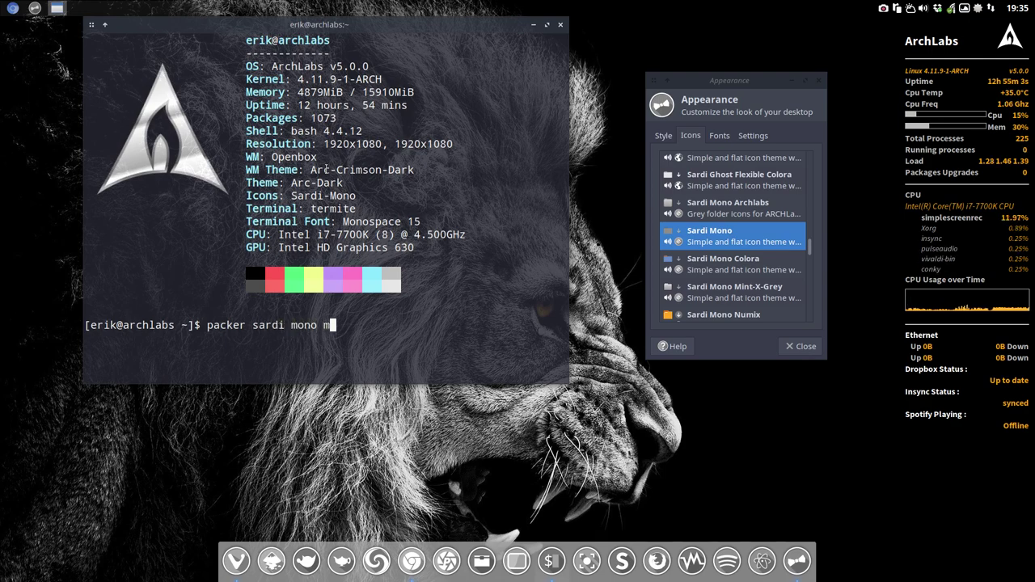
pyautogui.write(' mix')
pyautogui.press('Return')
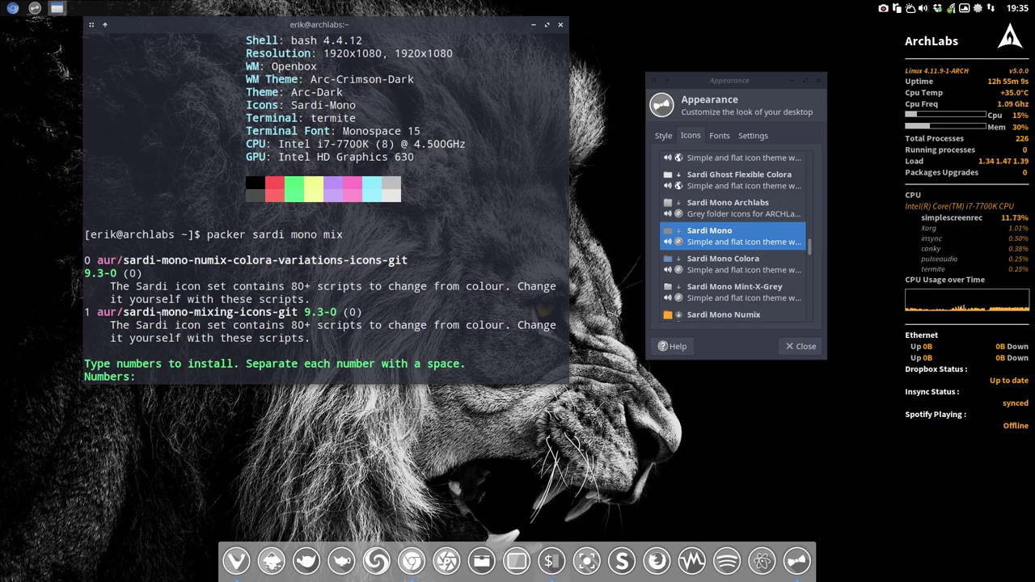
# Install result 1, sardi-mono-mixing-icons-git: answer y and n, enter the sudo password, confirm y.
pyautogui.moveTo(124, 312); pyautogui.dragTo(298, 312)
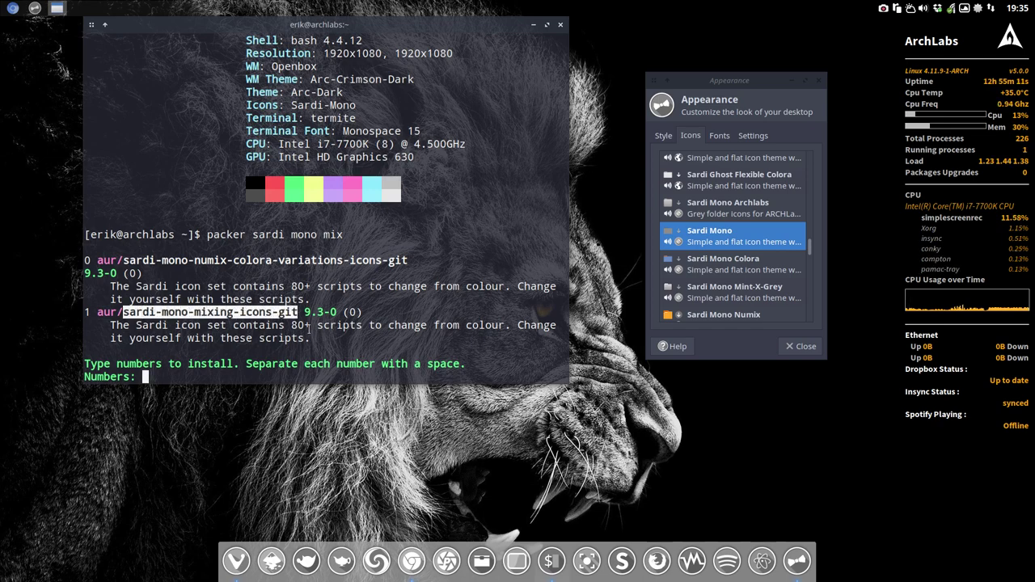
pyautogui.write('1')
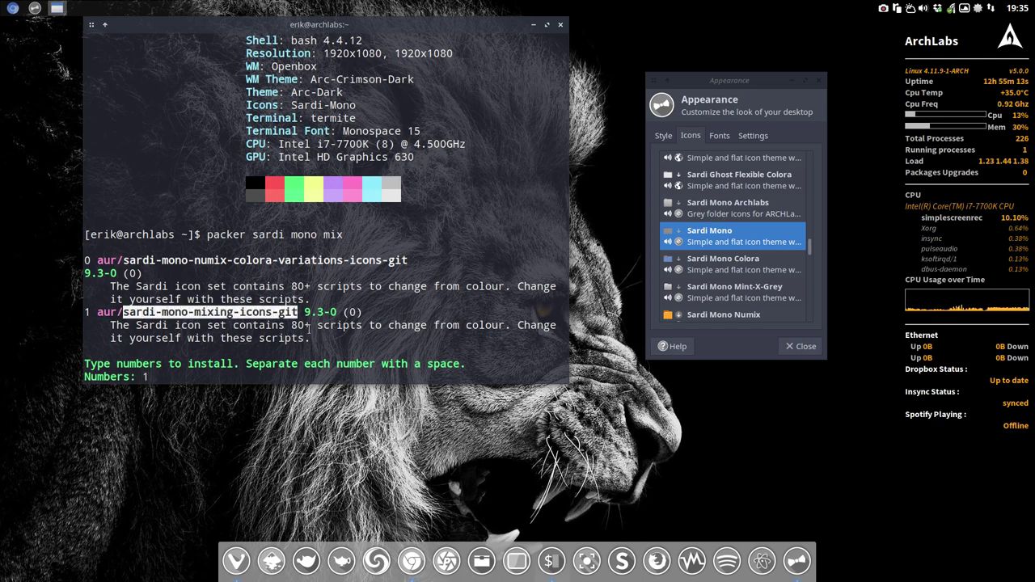
pyautogui.press('Return')
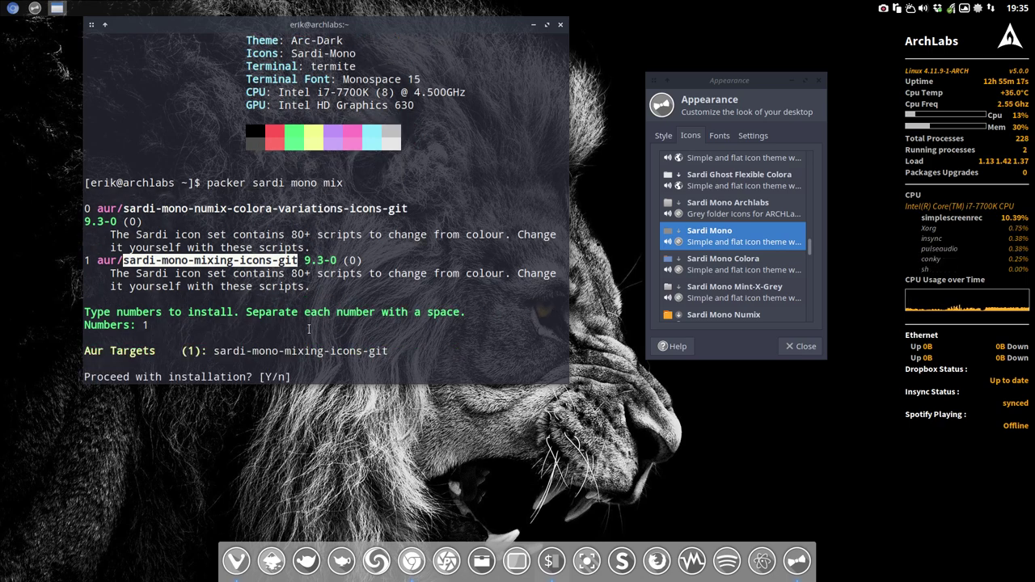
pyautogui.write('y')
pyautogui.press('Return')
pyautogui.write('n')
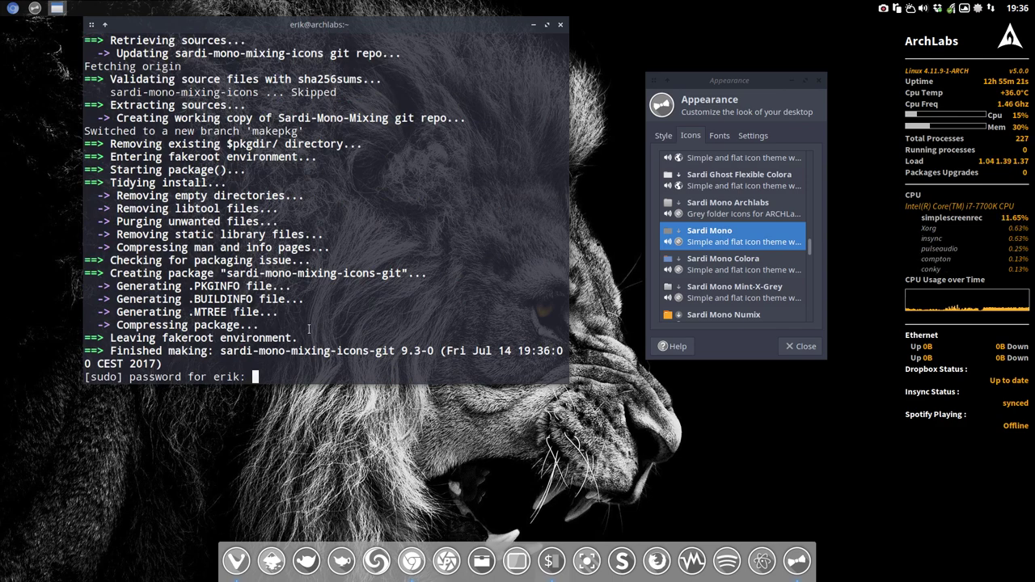
pyautogui.press('Return')
pyautogui.write('y')
pyautogui.press('Return')
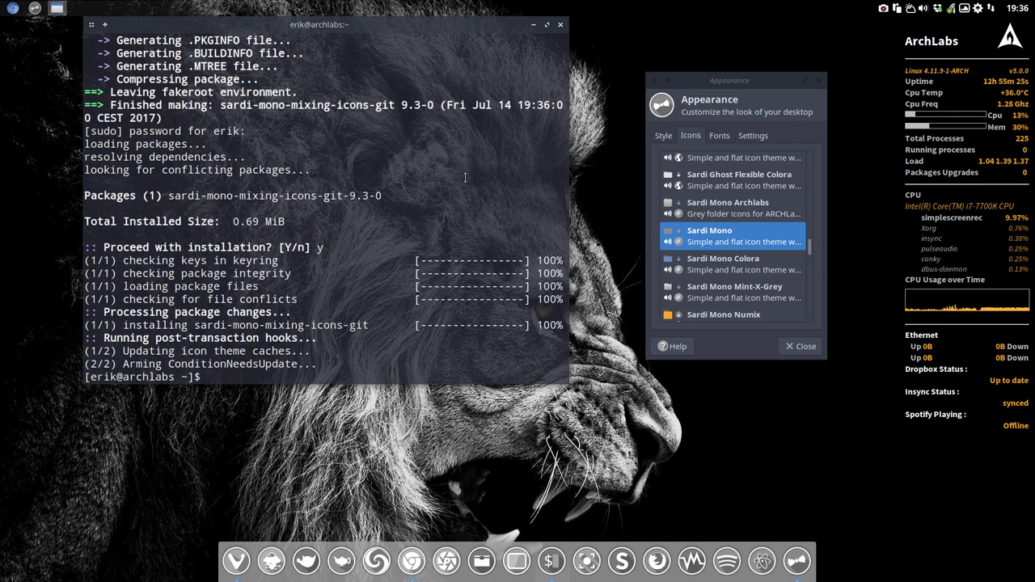
# Close the terminal and open the Sardi-Mono-Mixing repository from Chromium's GitHub search results.
pyautogui.click(56, 8)
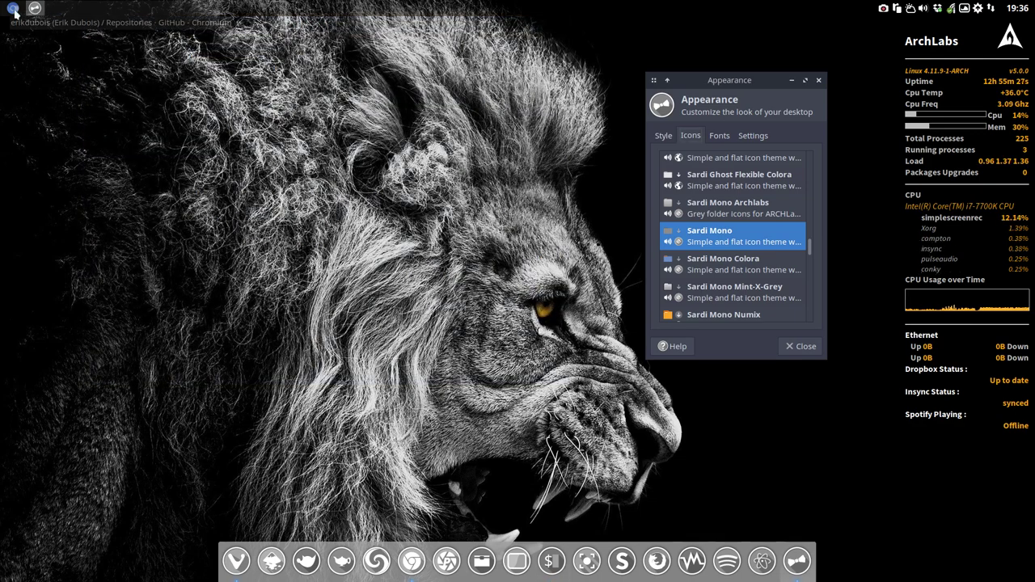
pyautogui.click(49, 12)
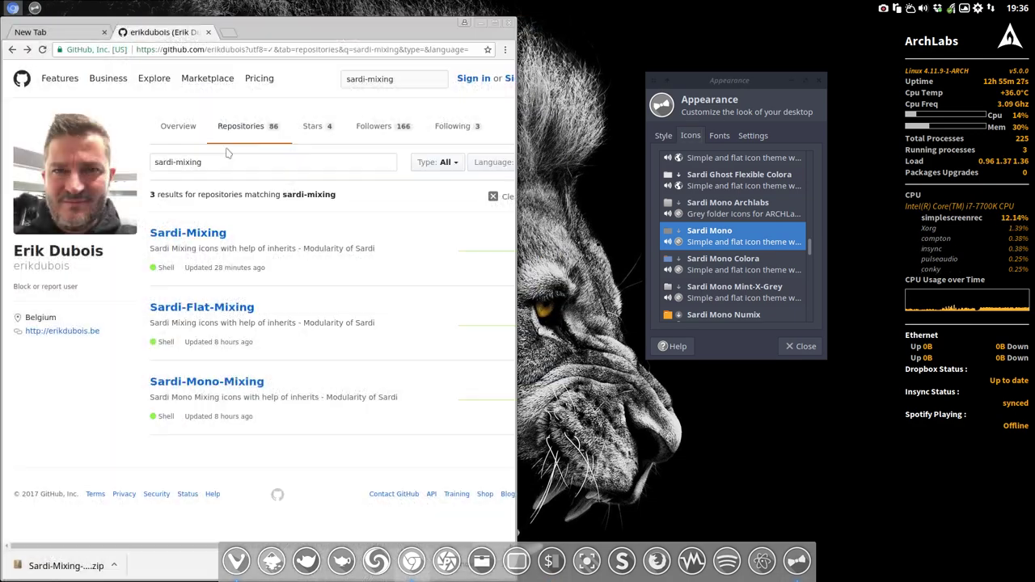
pyautogui.click(231, 384)
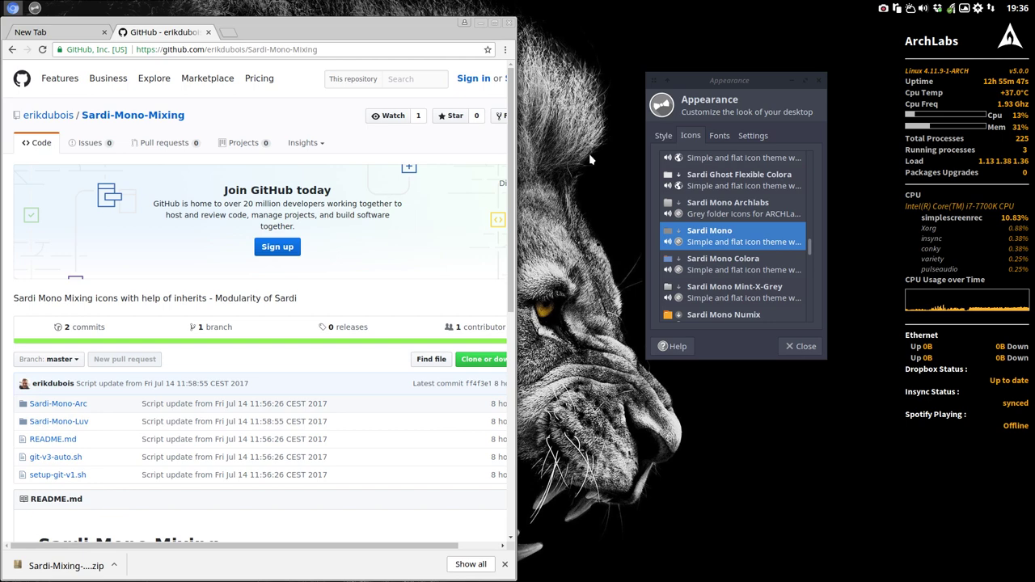
pyautogui.rightClick(555, 9)
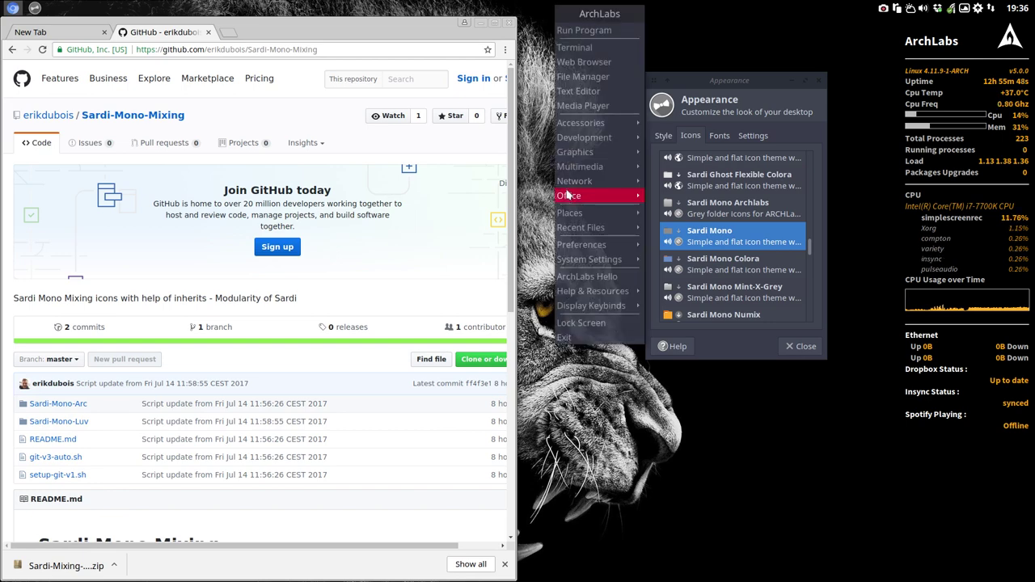
# Launch Thunar on the home folder and arrange it beside the Appearance window.
pyautogui.click(588, 81)
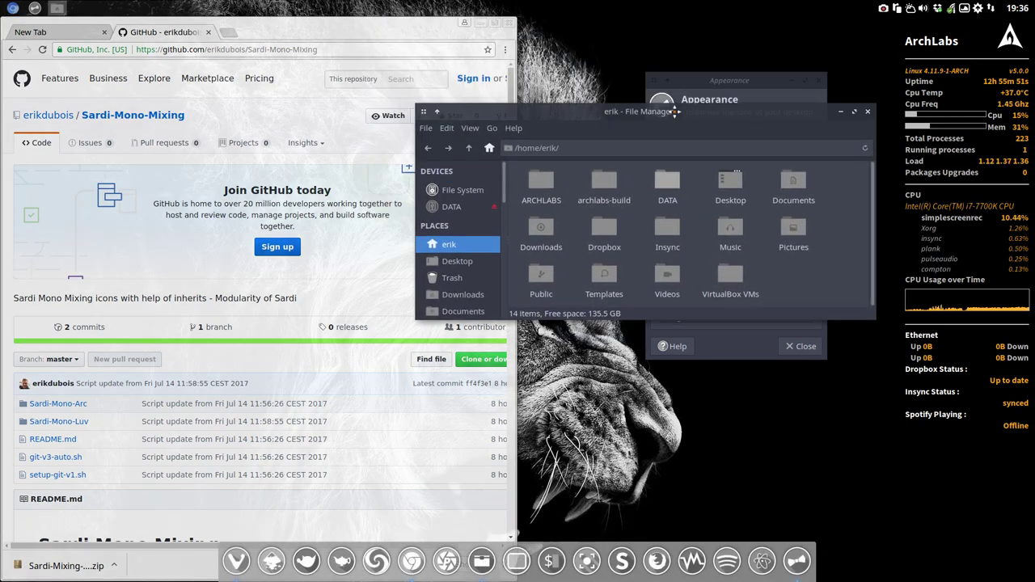
pyautogui.moveTo(738, 75); pyautogui.dragTo(711, 20)
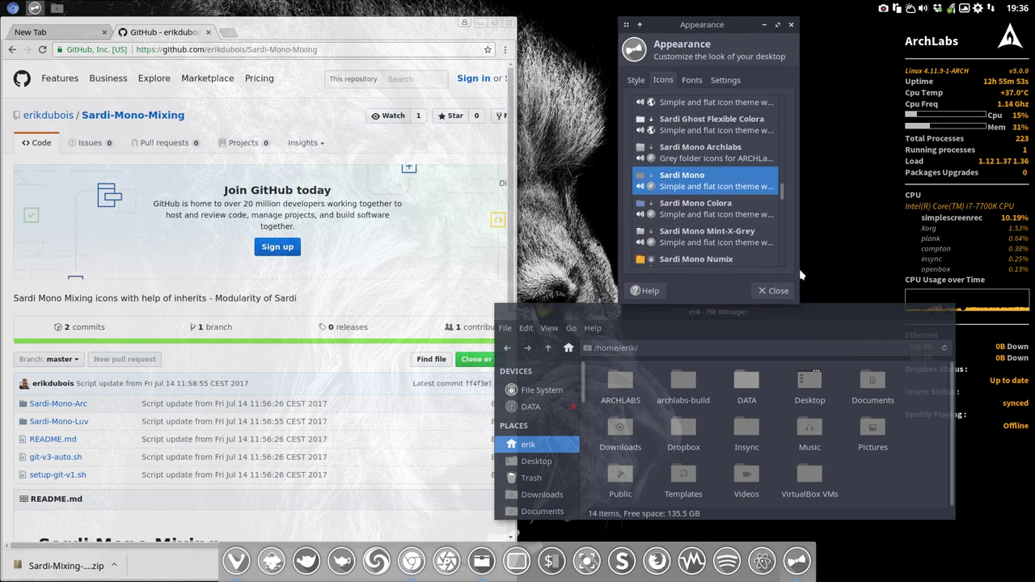
pyautogui.moveTo(810, 317); pyautogui.dragTo(849, 327)
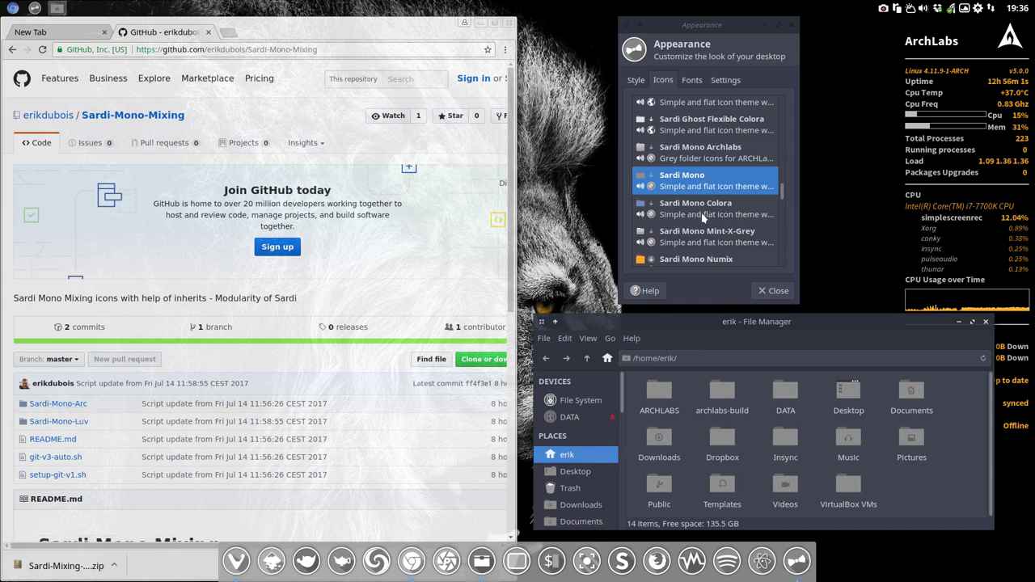
# Apply the Sardi Mono Archlabs icon theme from the icon list and close Appearance.
pyautogui.scroll(-1, 702, 217)
pyautogui.scroll(-2, 703, 217)
pyautogui.scroll(-2, 702, 218)
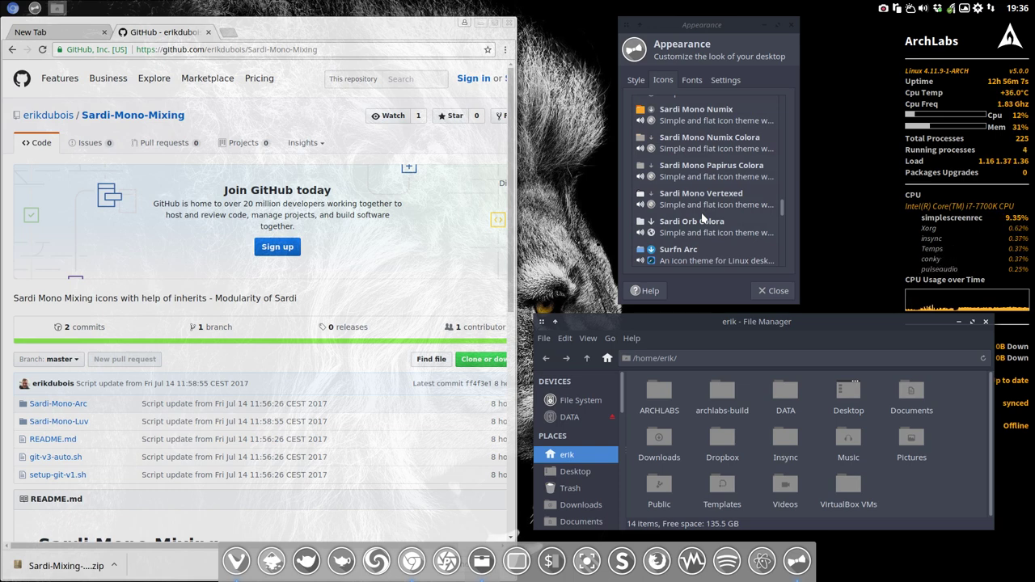
pyautogui.press('Up')
pyautogui.press('Up')
pyautogui.press('Up')
pyautogui.press('Up')
pyautogui.press('Up')
pyautogui.scroll(2, 702, 216)
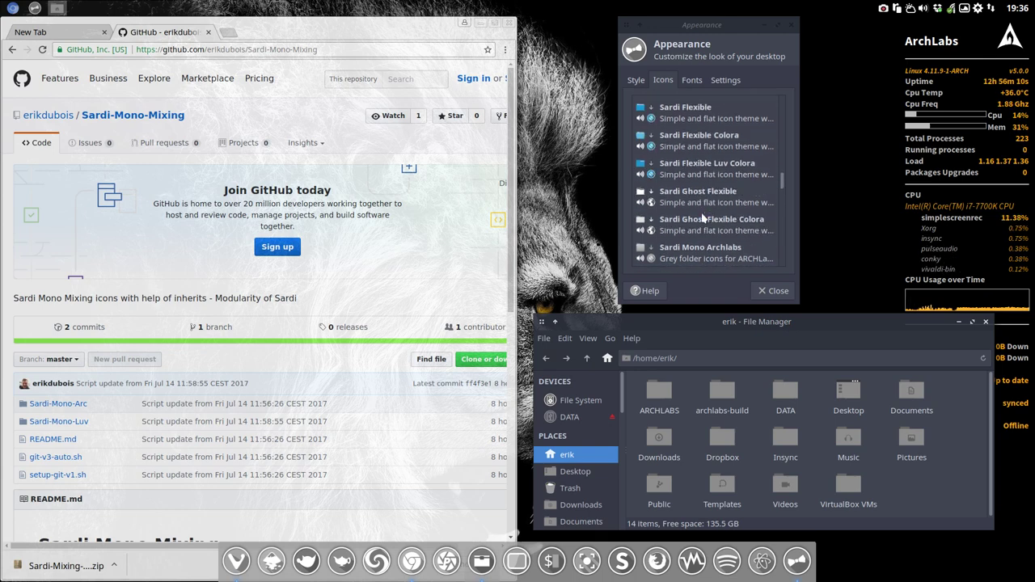
pyautogui.scroll(-1, 703, 216)
pyautogui.click(701, 236)
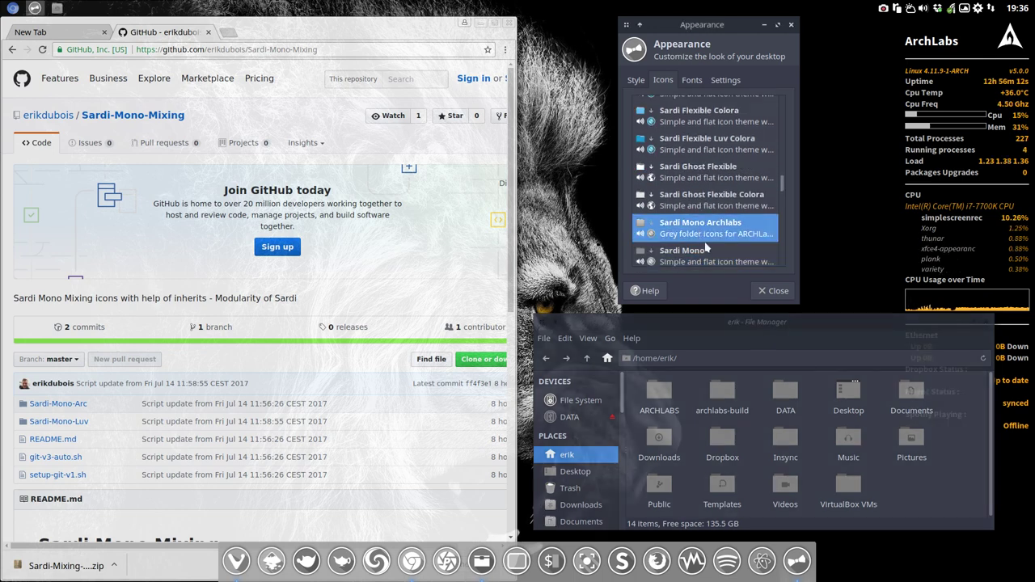
pyautogui.scroll(-2, 703, 243)
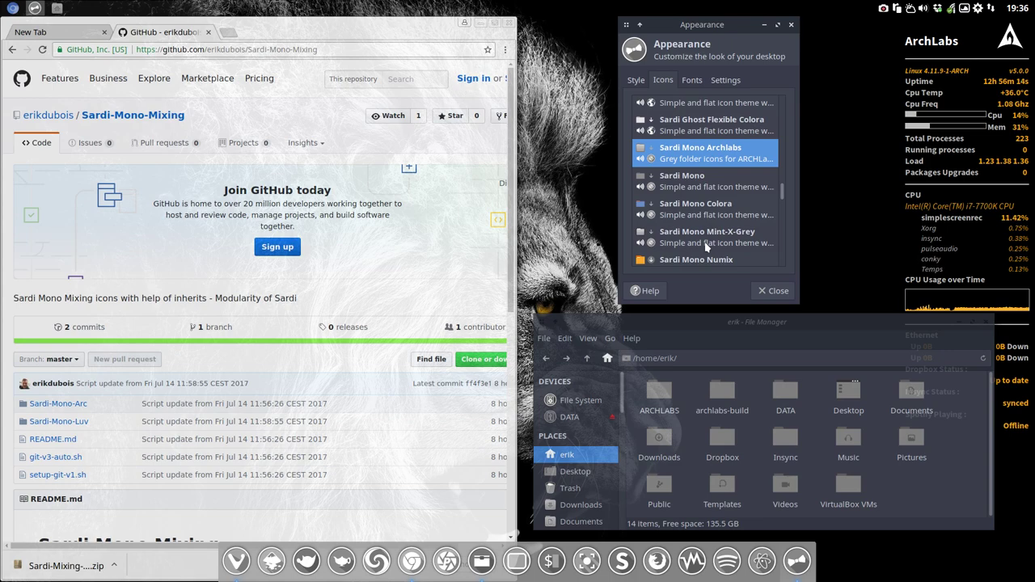
pyautogui.scroll(-1, 705, 247)
pyautogui.scroll(-1, 705, 246)
pyautogui.scroll(-2, 705, 247)
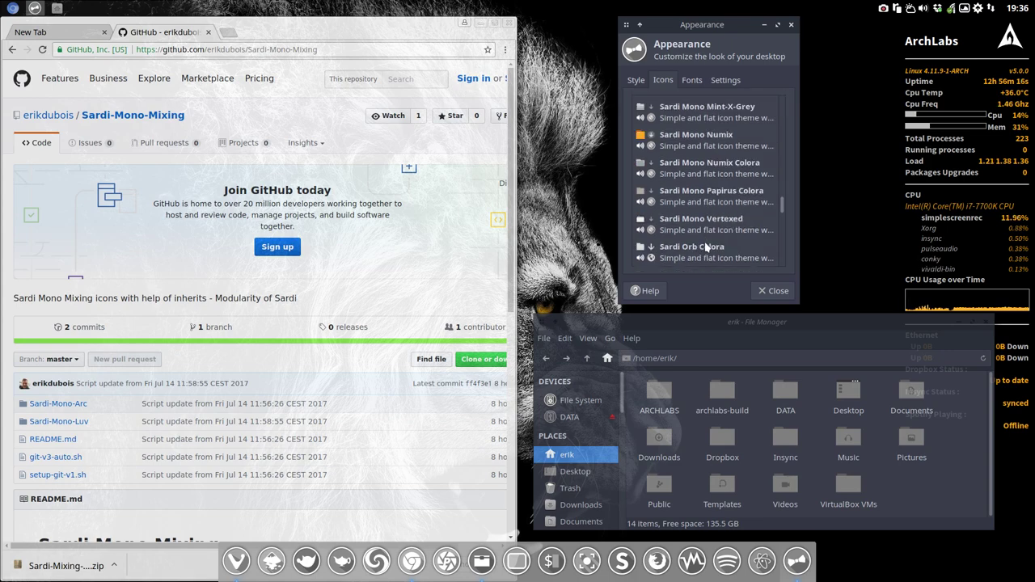
pyautogui.click(761, 294)
# Reopen Xfce4 Appearance from the desktop menu on its Icons tab, placed top right.
pyautogui.rightClick(652, 338)
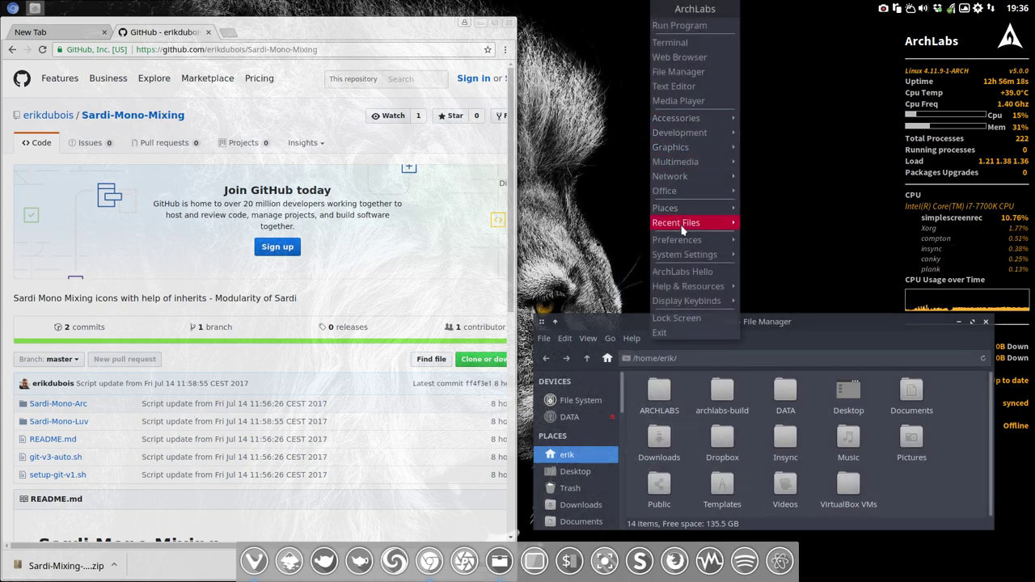
pyautogui.click(778, 173)
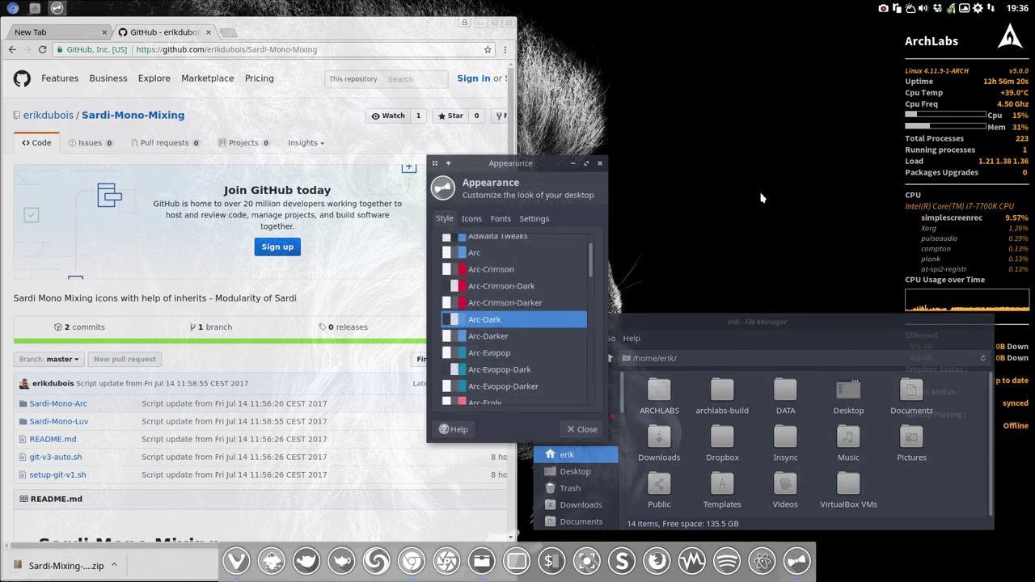
pyautogui.moveTo(584, 167); pyautogui.dragTo(786, 28)
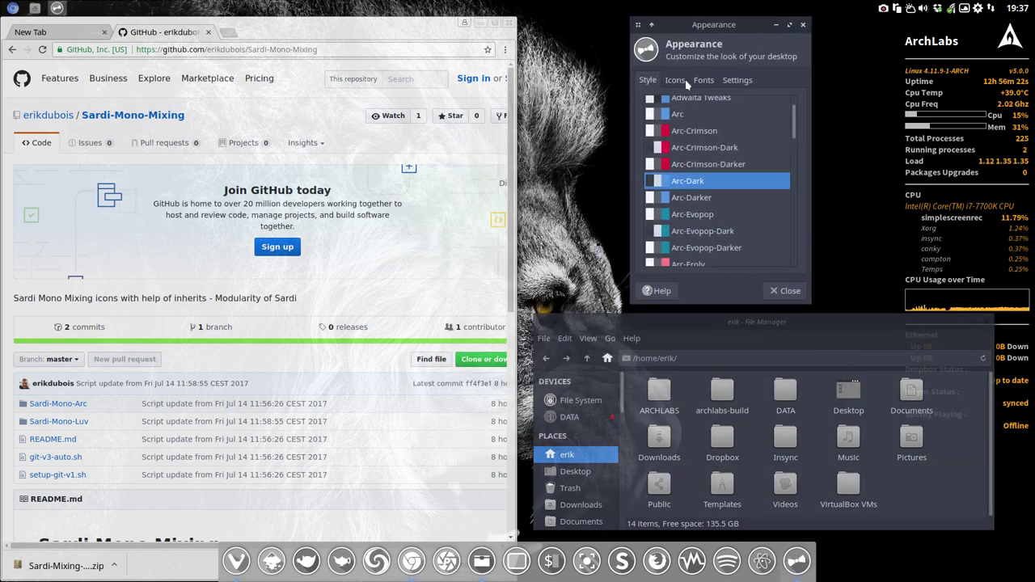
pyautogui.click(685, 80)
# Try Sardi Mono Arc, then apply Sardi Mono Luv and preview its icons in Thunar.
pyautogui.click(714, 158)
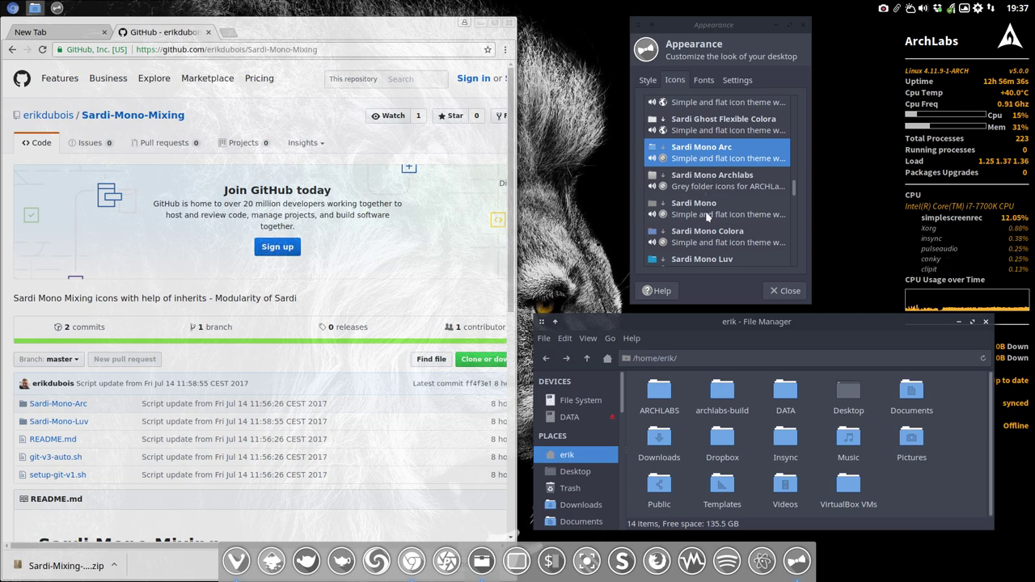
pyautogui.scroll(-1, 720, 218)
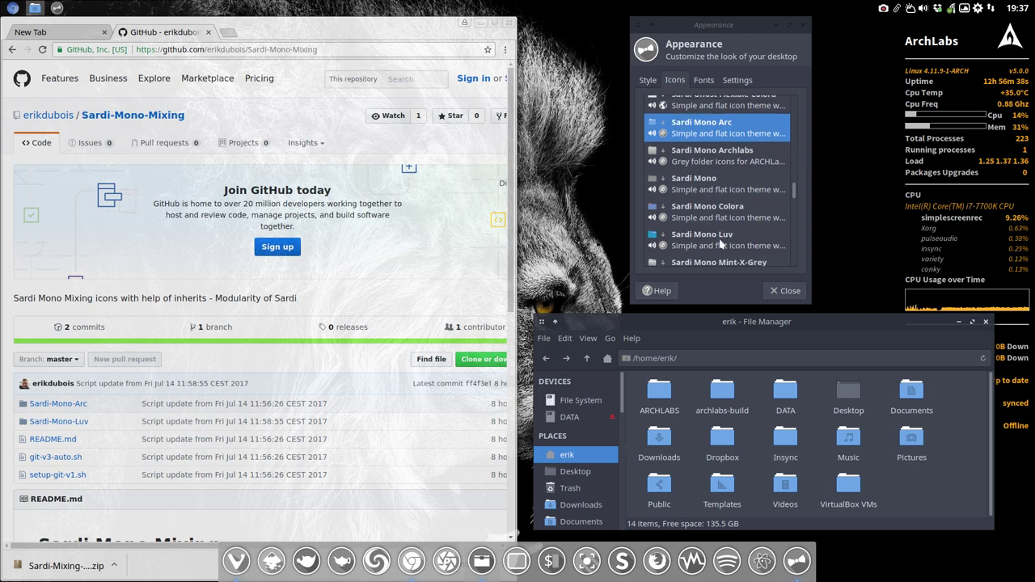
pyautogui.click(713, 243)
pyautogui.click(895, 486)
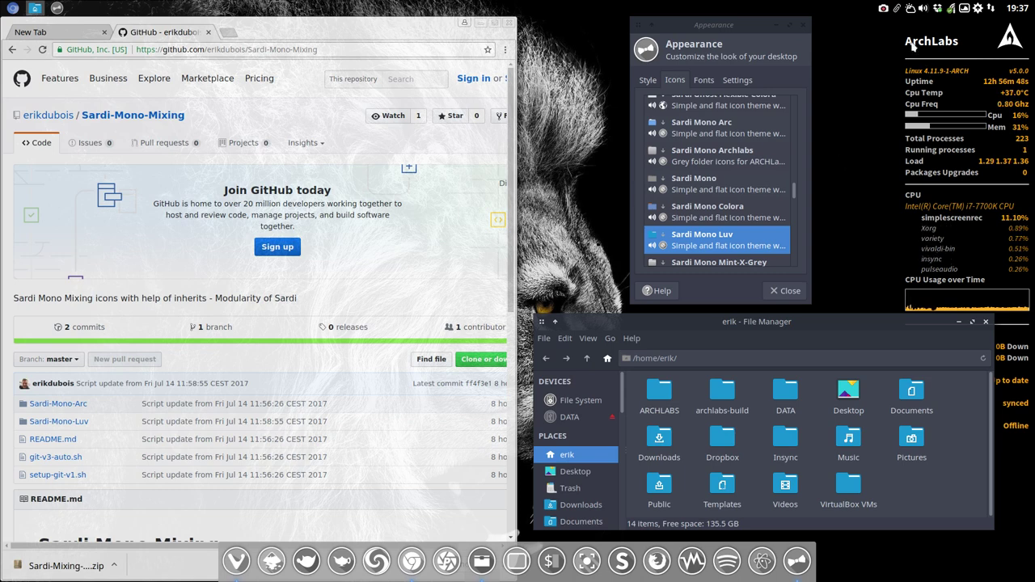
pyautogui.click(885, 9)
pyautogui.click(896, 26)
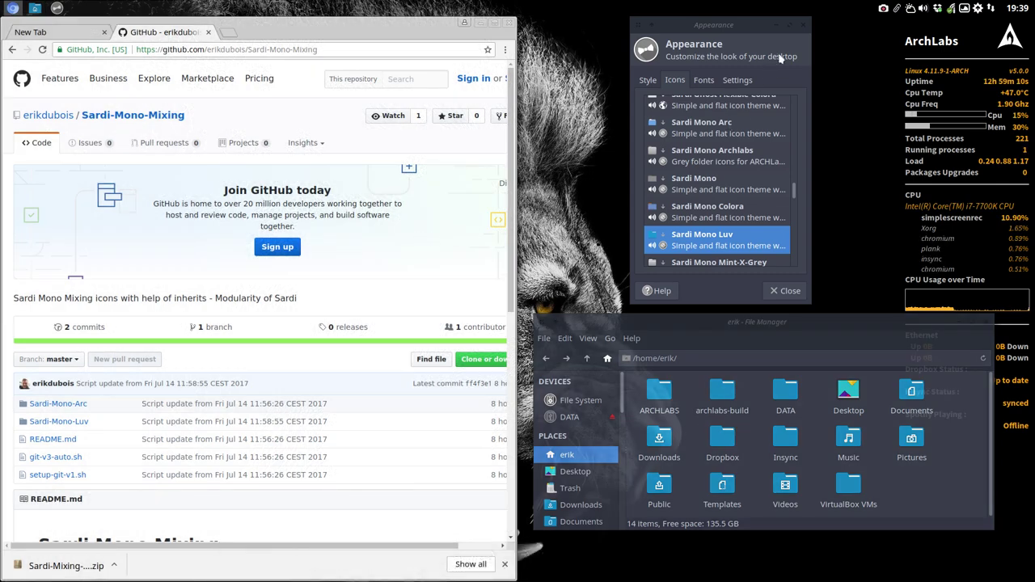
# Close Appearance and Thunar, maximize Chromium, and download Sardi-Mono-Mixing as a ZIP.
pyautogui.click(801, 25)
pyautogui.click(985, 322)
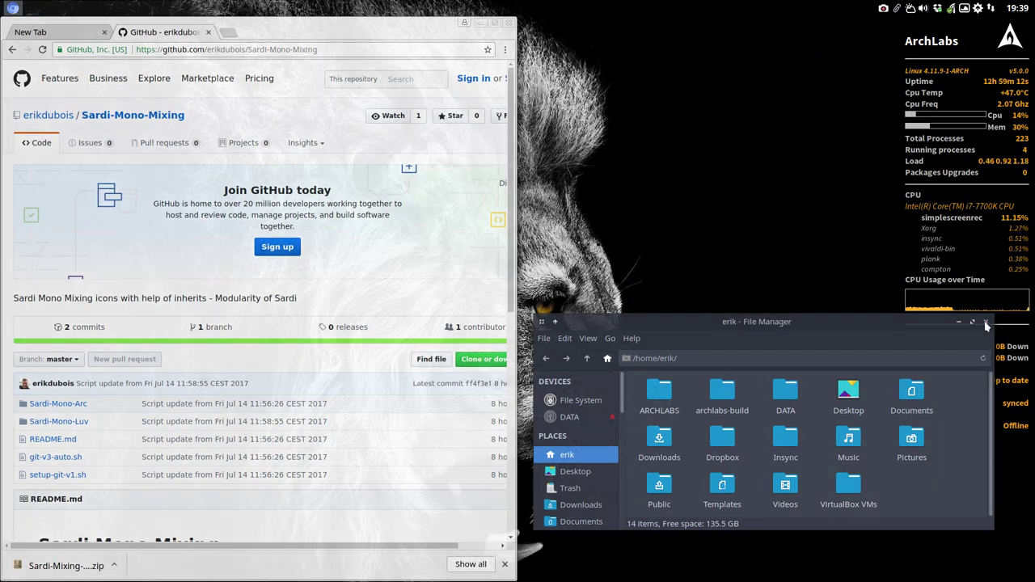
pyautogui.doubleClick(413, 28)
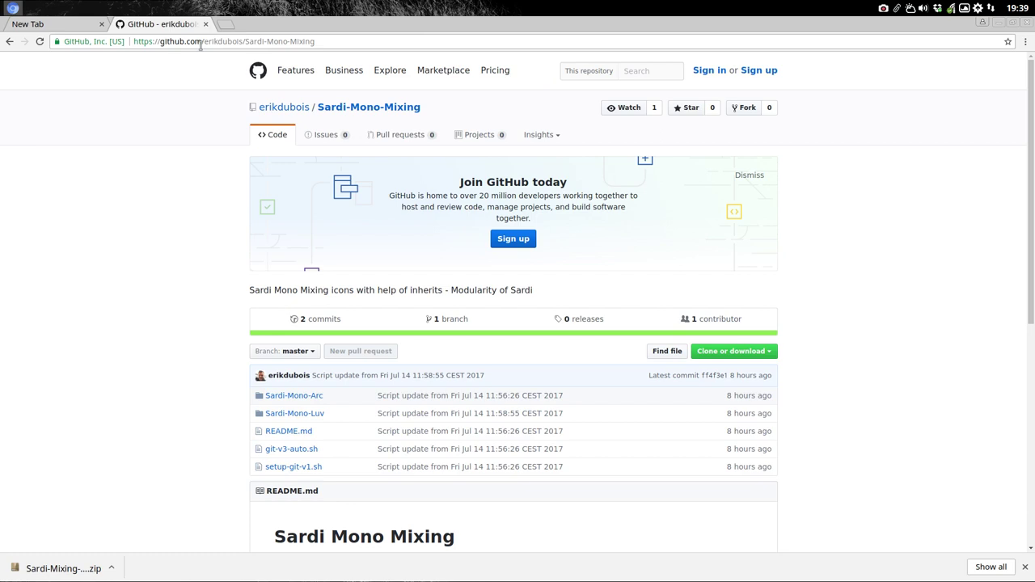
pyautogui.moveTo(245, 41); pyautogui.dragTo(341, 42)
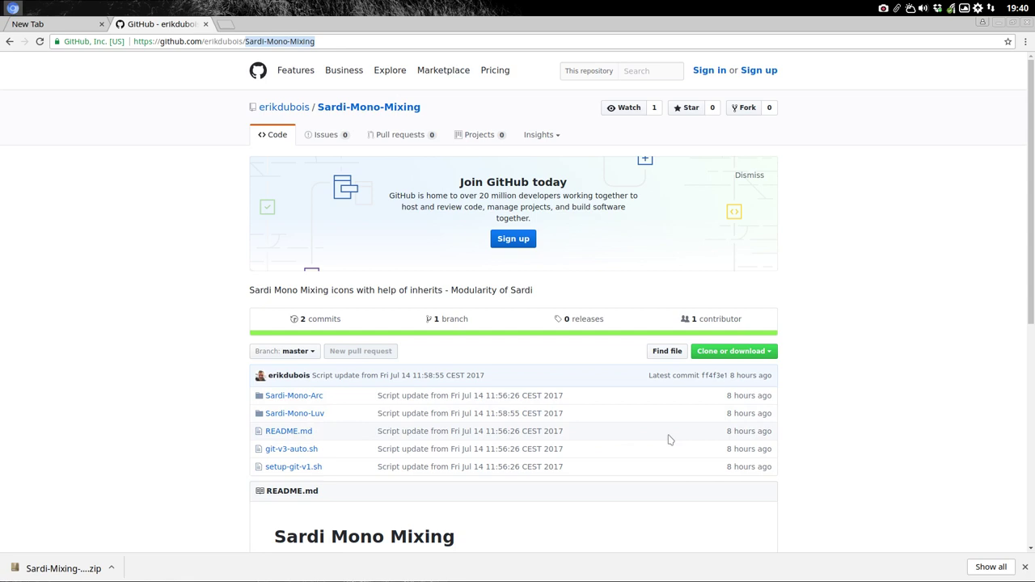
pyautogui.click(732, 353)
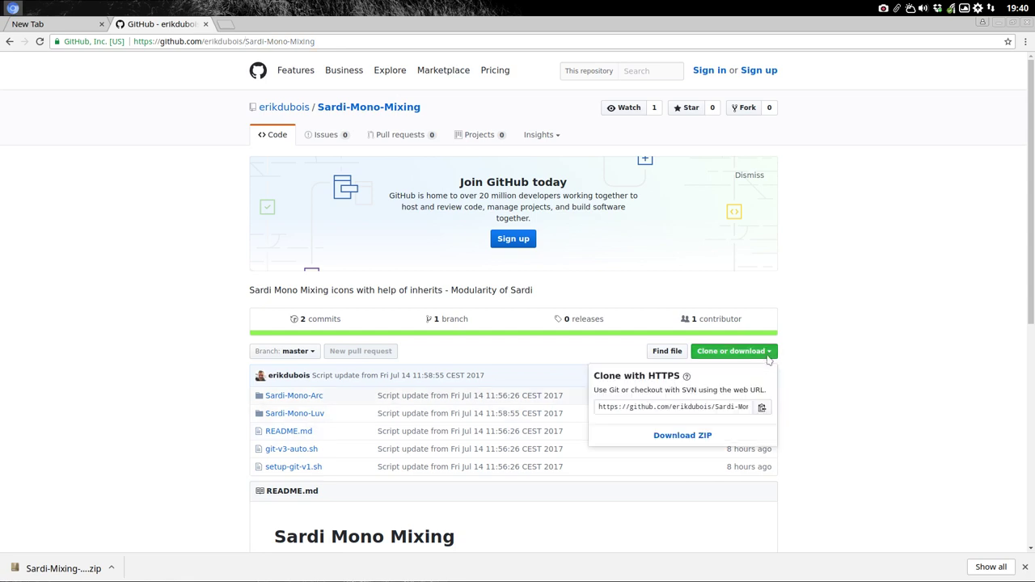
pyautogui.click(733, 434)
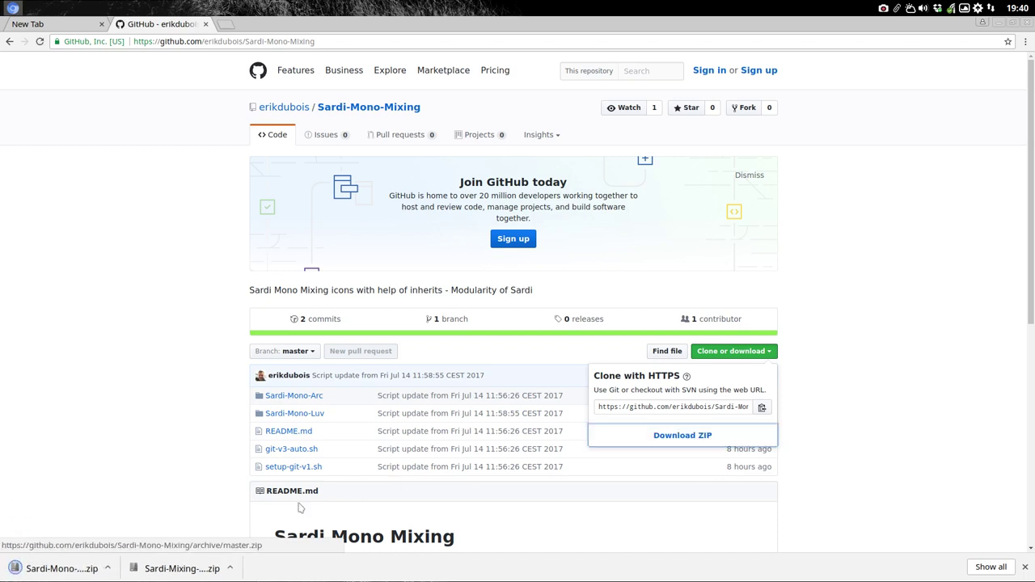
# Show the downloaded ZIP in Downloads, extract it there, and delete the archive.
pyautogui.click(111, 568)
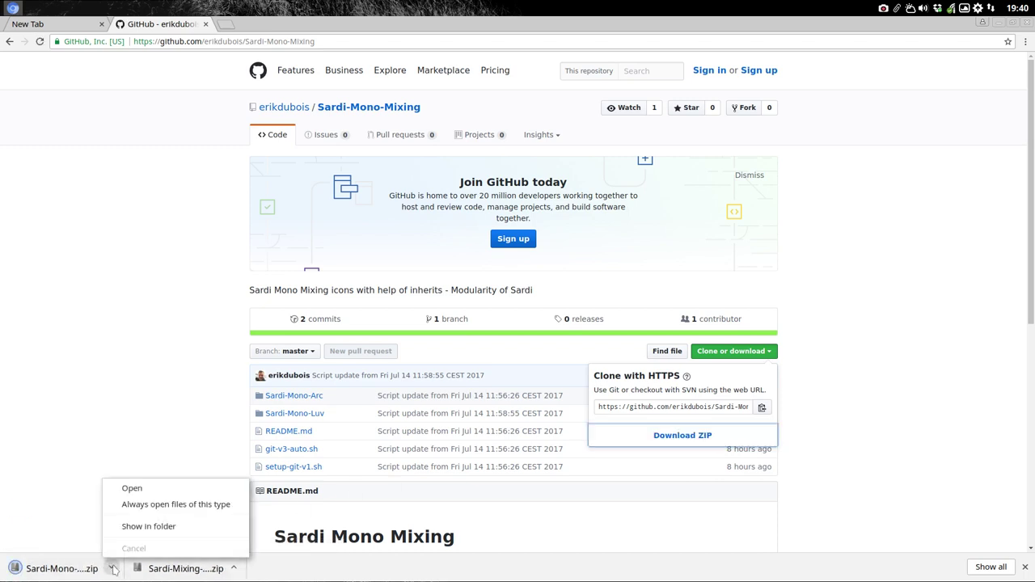
pyautogui.click(153, 527)
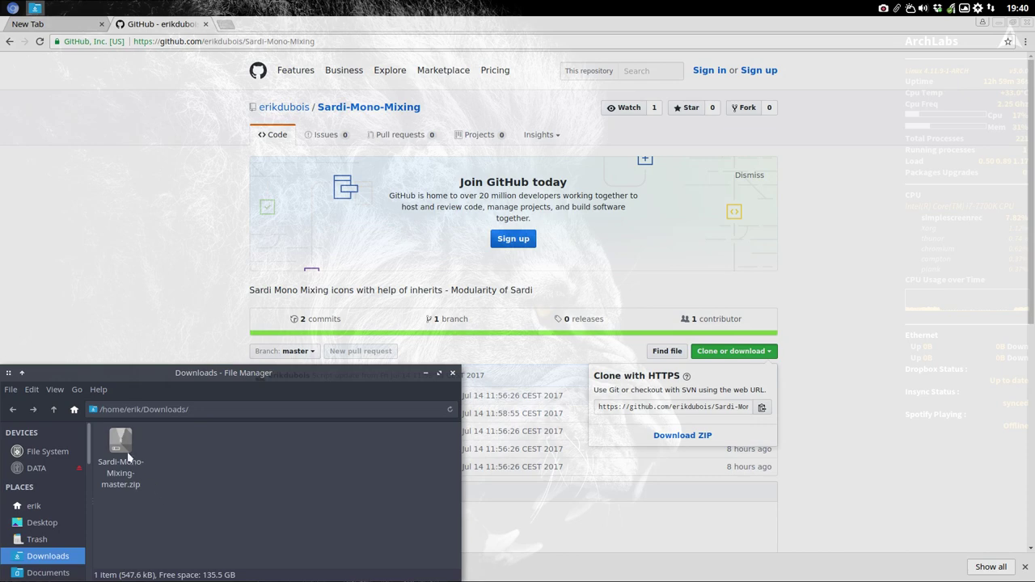
pyautogui.click(121, 469)
pyautogui.rightClick(123, 469)
pyautogui.click(184, 385)
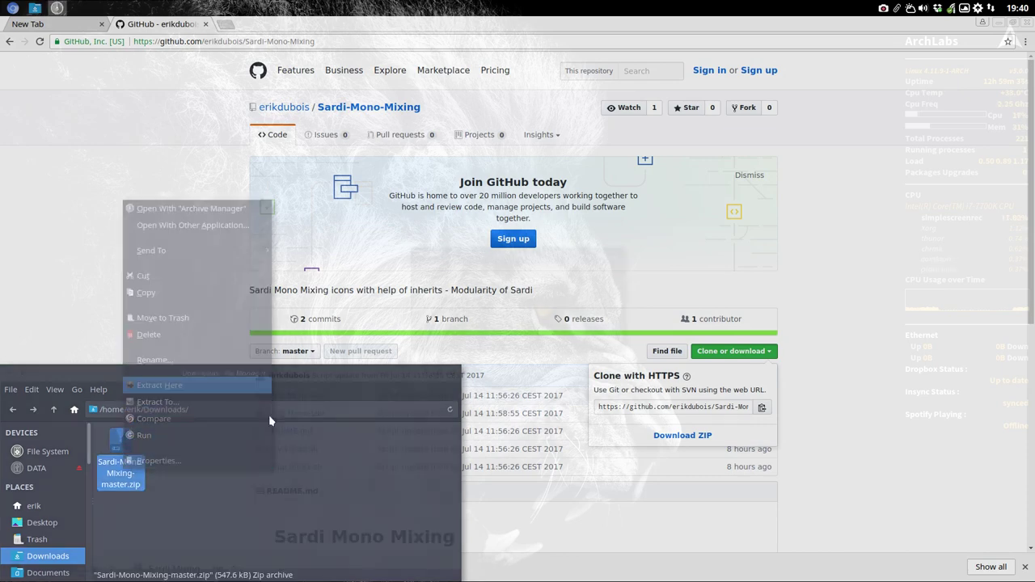
pyautogui.press('Delete')
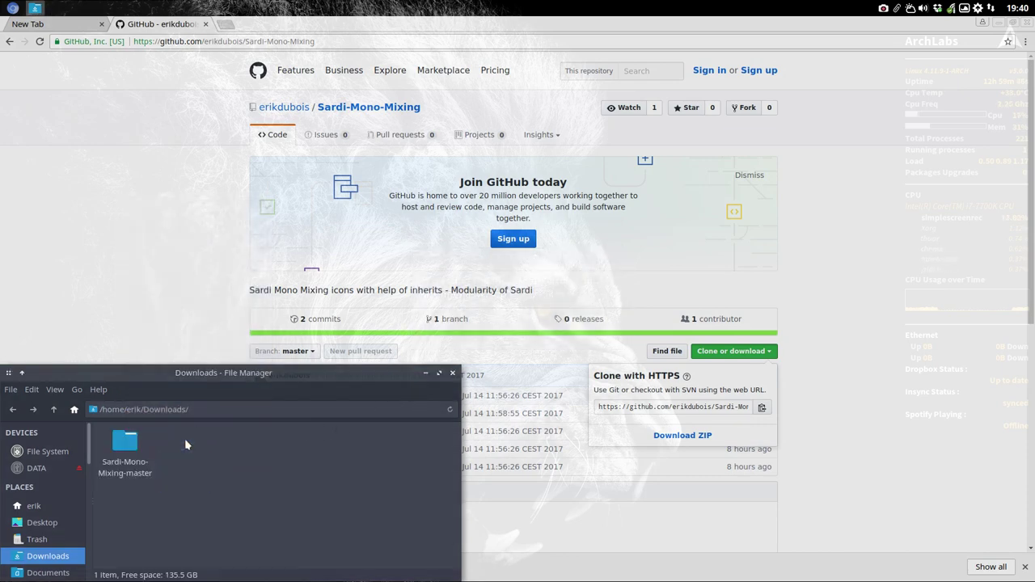
# In Sardi-Mono-Mixing-master, delete the two scripts and README, then select both icon folders.
pyautogui.click(129, 447)
pyautogui.doubleClick(129, 447)
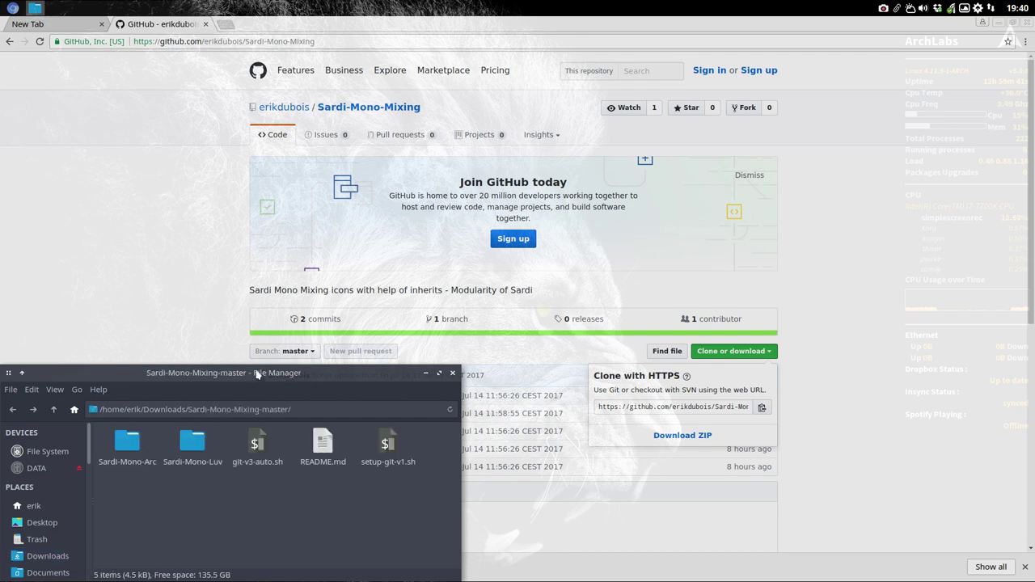
pyautogui.moveTo(223, 373); pyautogui.dragTo(569, 138)
pyautogui.moveTo(579, 267); pyautogui.dragTo(805, 199)
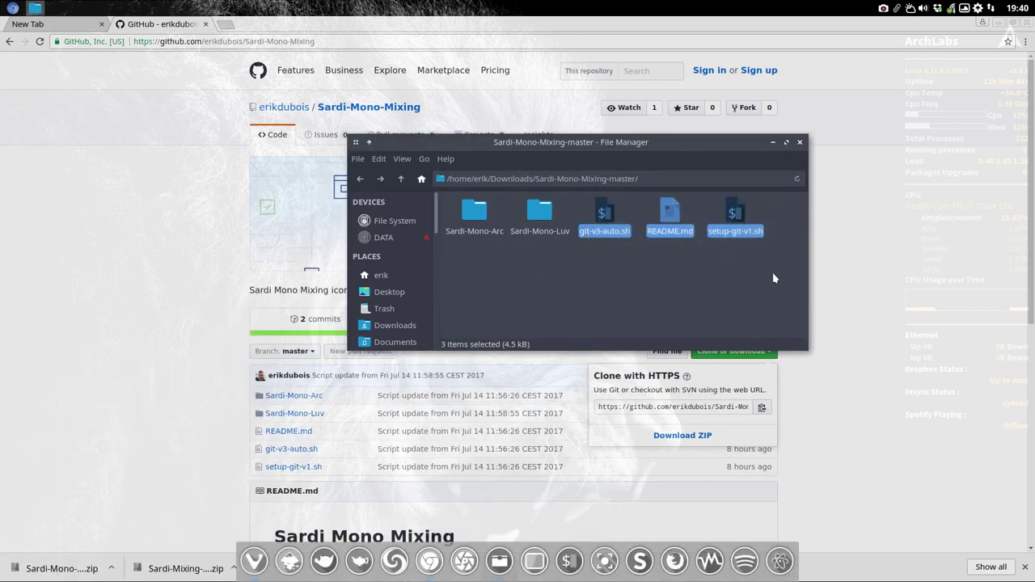
pyautogui.press('Delete')
pyautogui.hotkey('ctrl', 'a')
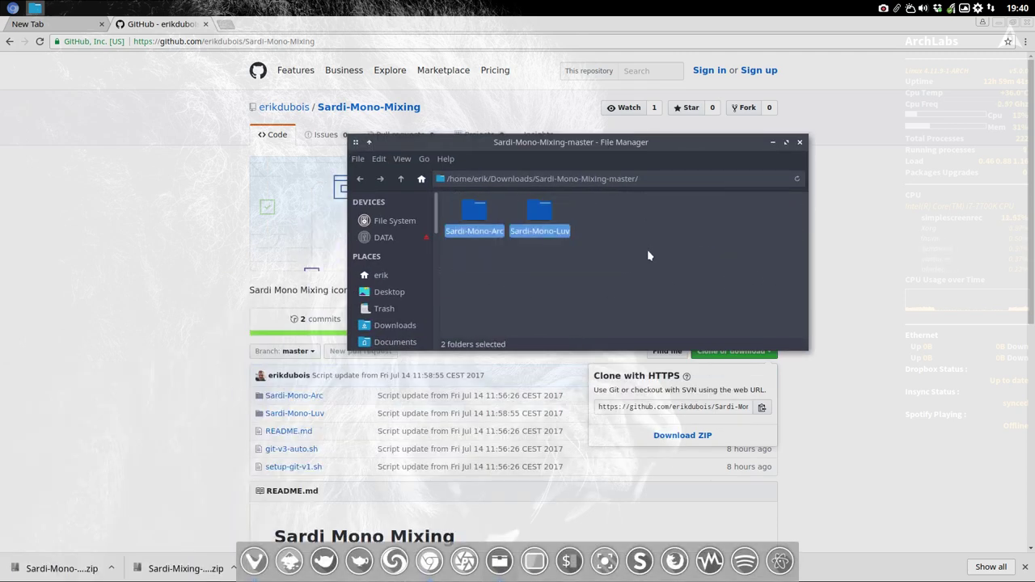
# Paste the copied Sardi-Mono-Arc and Sardi-Mono-Luv folders into the hidden ~/.icons folder.
pyautogui.doubleClick(591, 145)
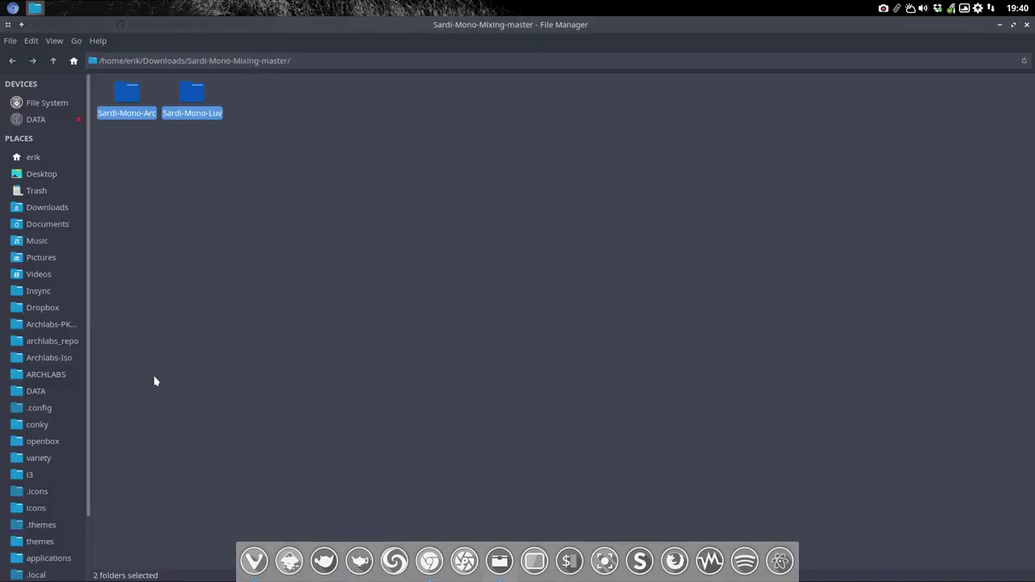
pyautogui.click(37, 490)
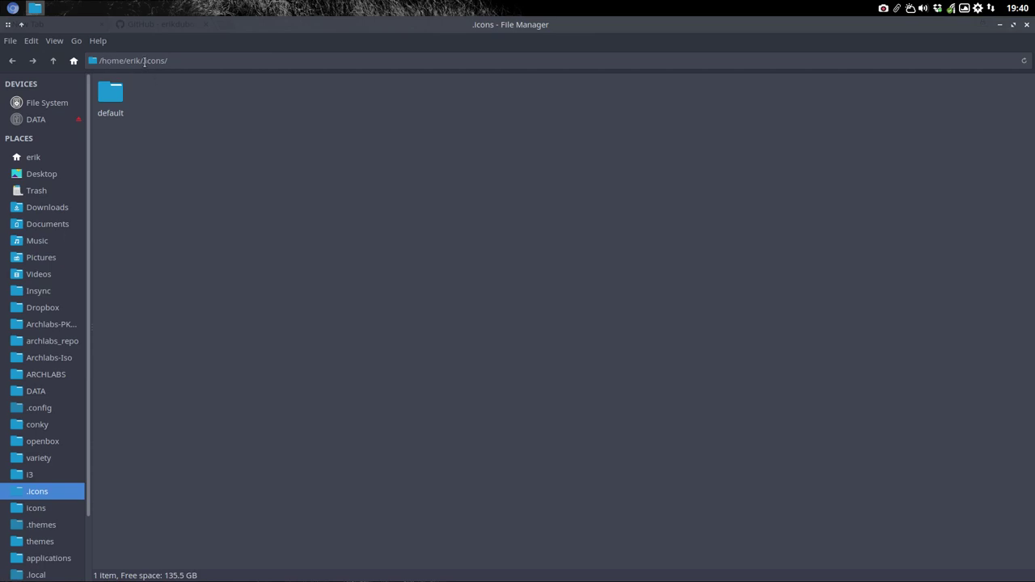
pyautogui.doubleClick(144, 62)
pyautogui.click(198, 142)
pyautogui.hotkey('ctrl', 'v')
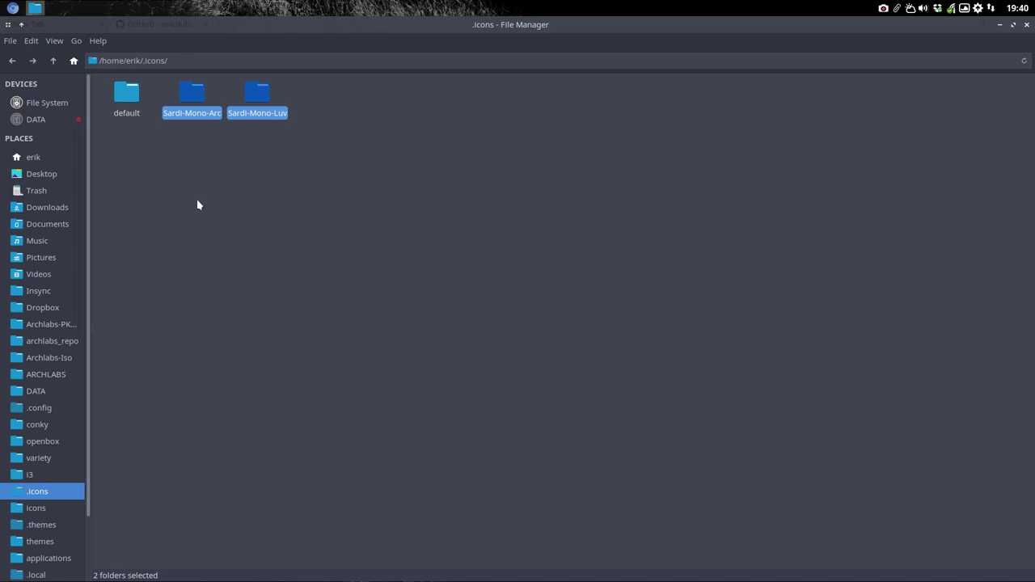